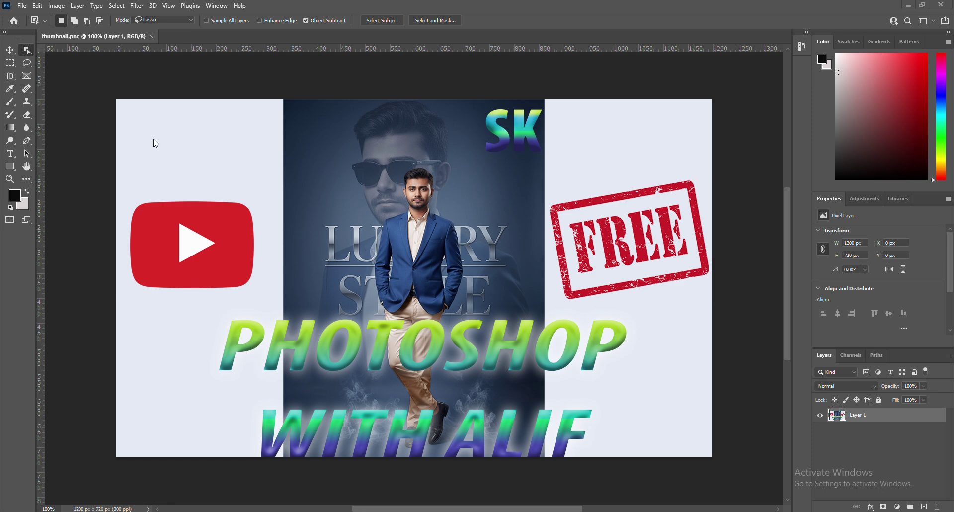
- Close the thumbnail image and open the recent T-shirt photo f004b8c7-d931-4a6f-8baf-9a3bb9ef73f.psd
click(151, 36)
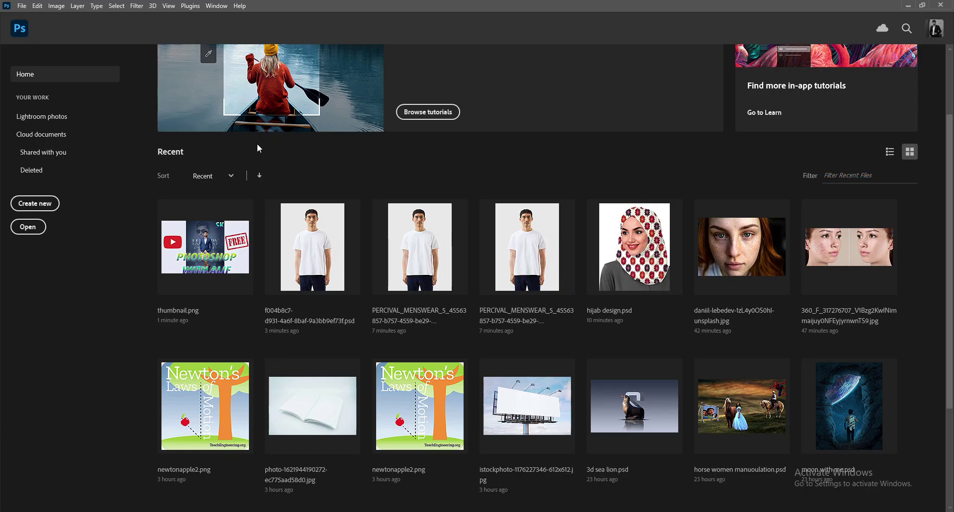
click(284, 249)
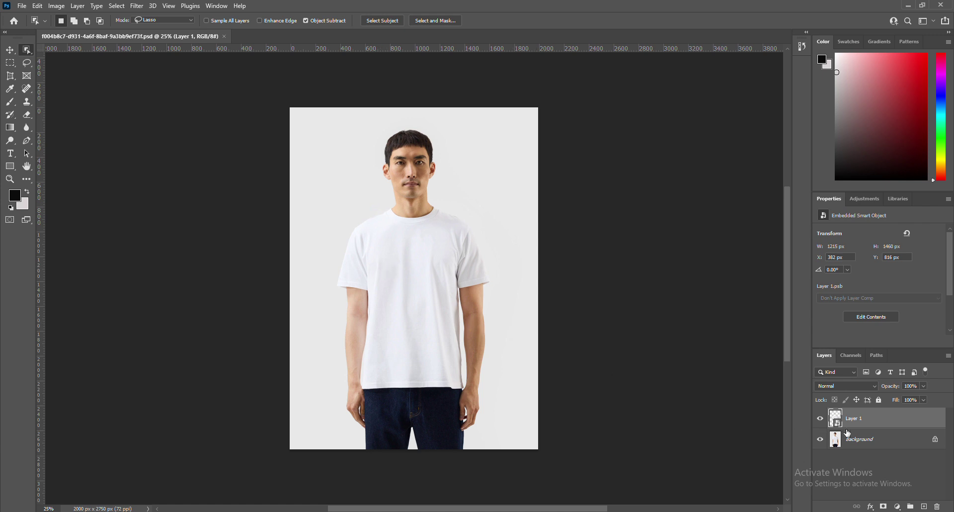
- Delete the smart object Layer 1 and unlock the Background layer
key(Delete)
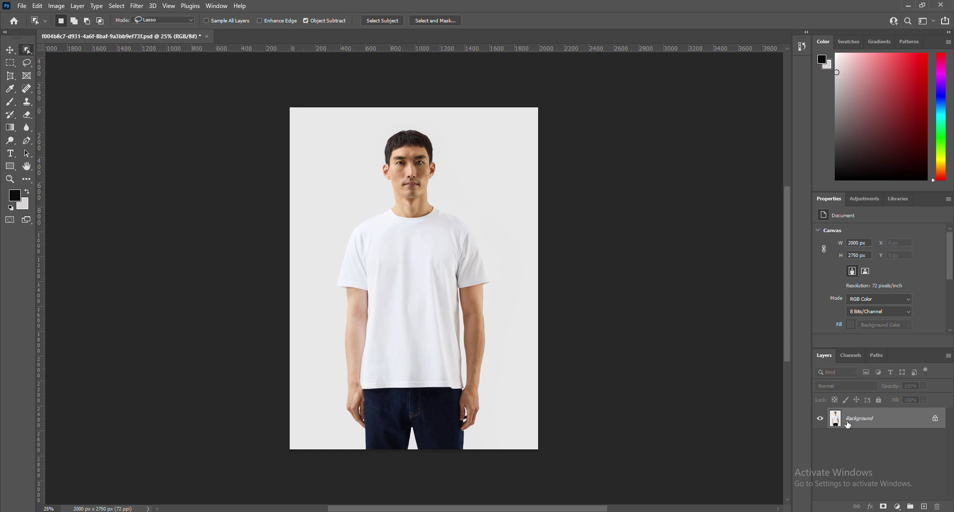
click(935, 418)
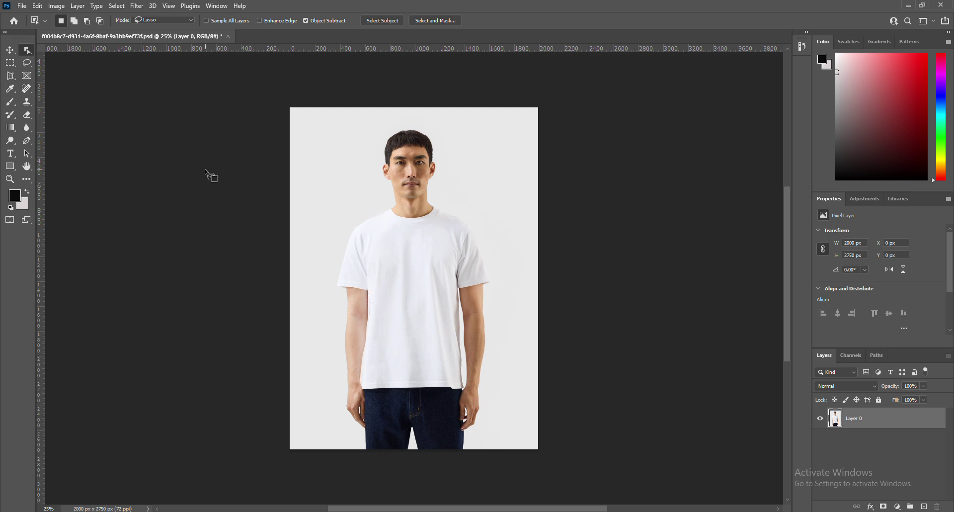
- Select the man's white T-shirt with the Object Selection tool in Lasso mode
click(13, 52)
click(27, 50)
right_click(27, 50)
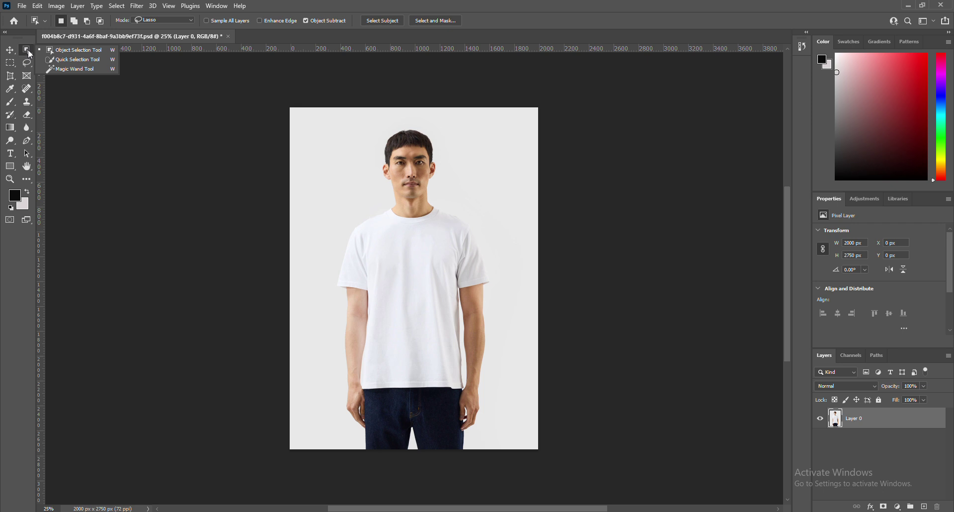
click(33, 50)
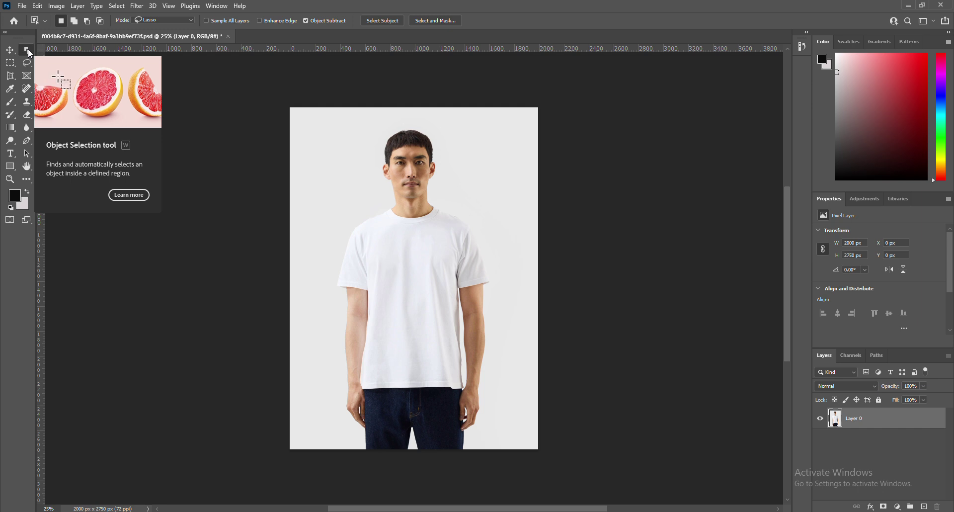
click(179, 21)
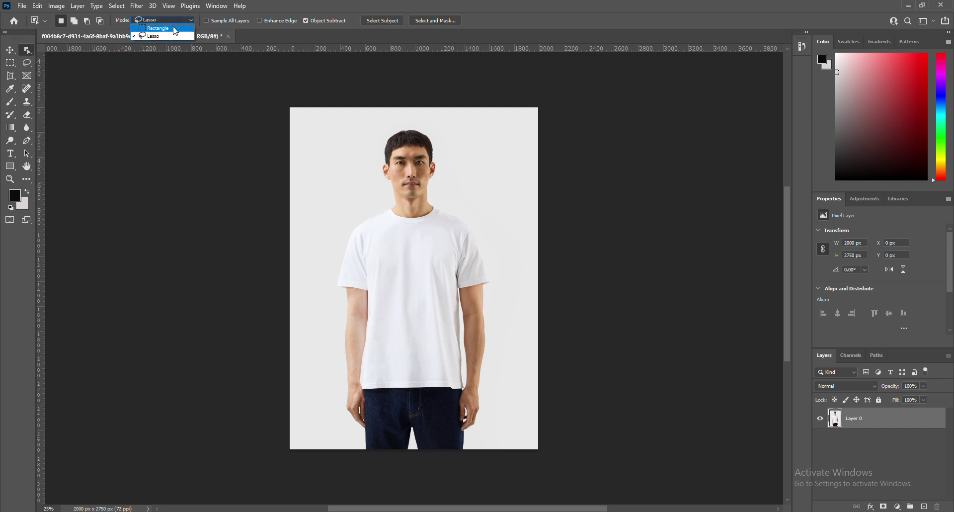
click(171, 35)
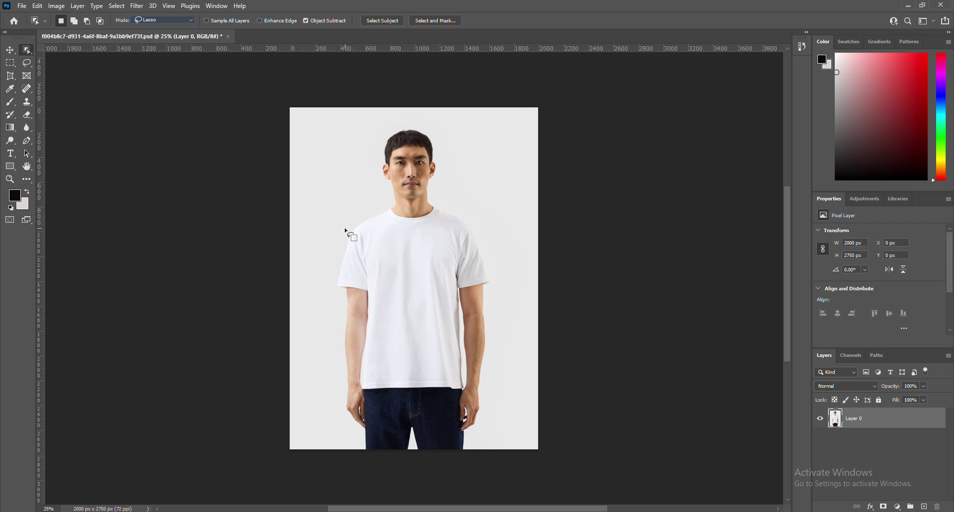
mouse_move(346, 293)
mouse_down()
mouse_move(348, 244)
mouse_move(389, 206)
mouse_move(470, 219)
mouse_move(493, 275)
mouse_move(462, 312)
mouse_move(464, 384)
mouse_move(370, 394)
mouse_move(366, 290)
mouse_move(397, 323)
mouse_up()
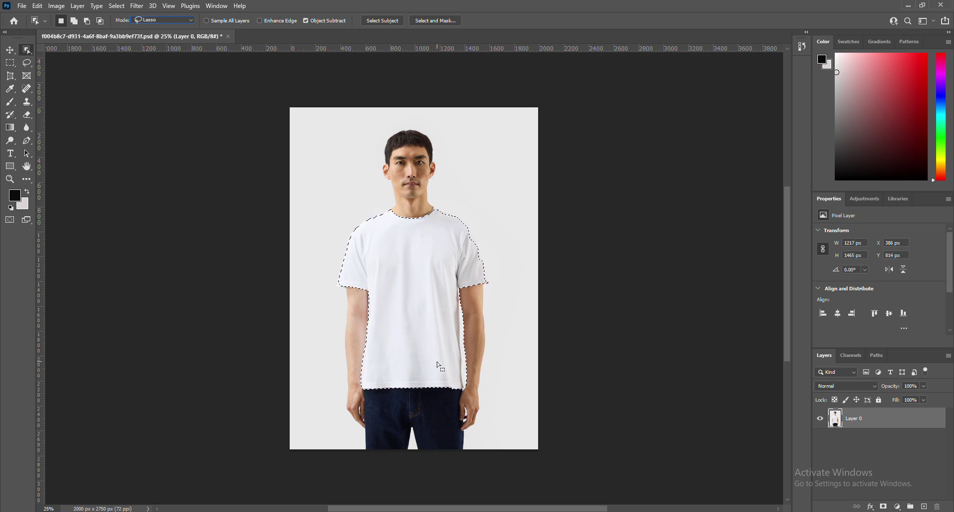
- Refine the T-shirt selection along the collar and the lower side edge with the Quick Selection tool
key(alt)
key(v)
scroll(376, 275, up, 2)
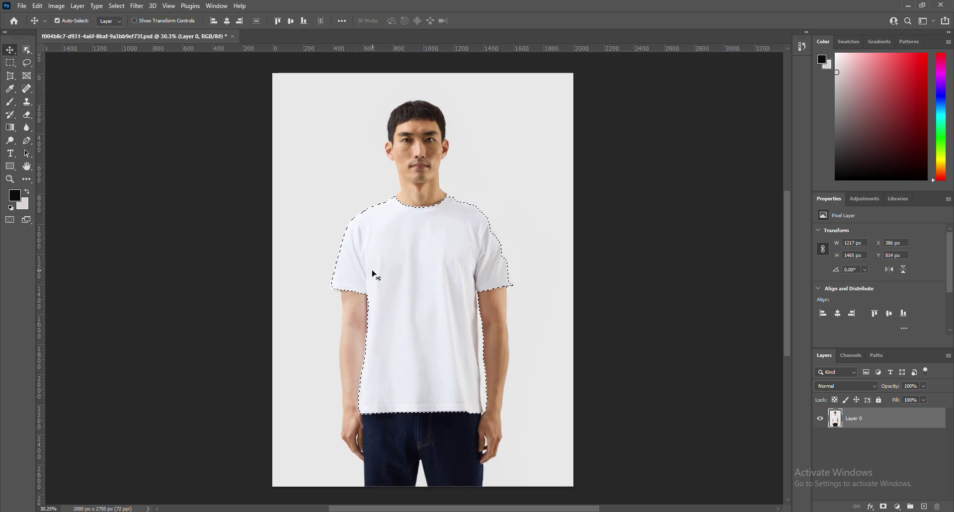
scroll(376, 274, up, 2)
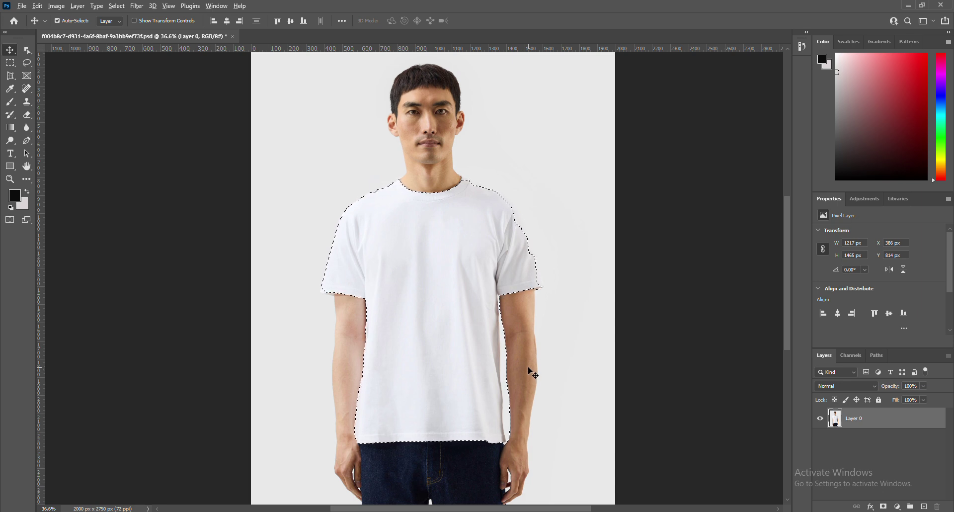
scroll(531, 370, up, 1)
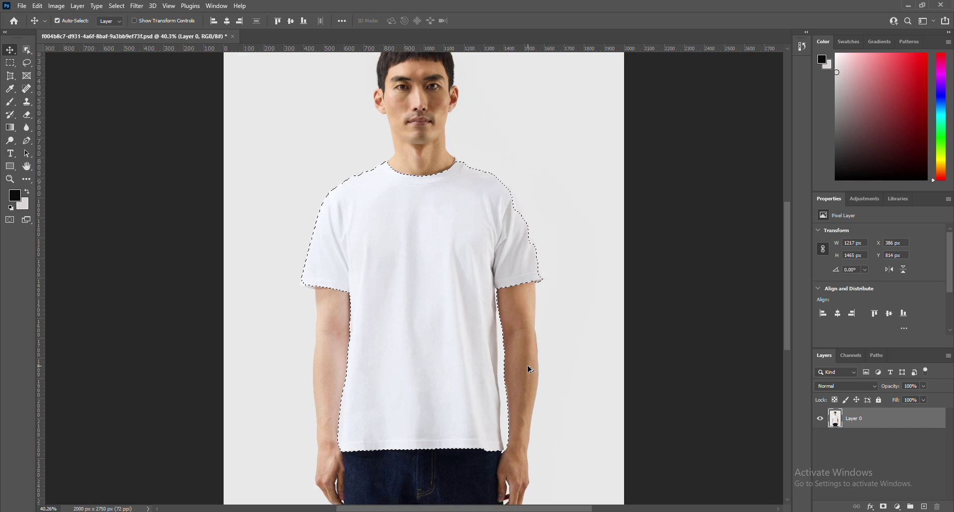
click(25, 50)
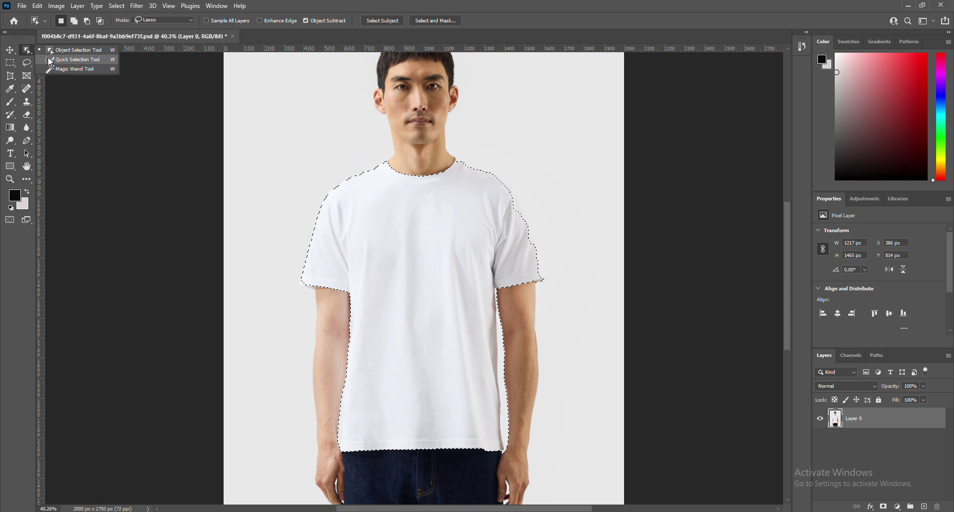
click(51, 60)
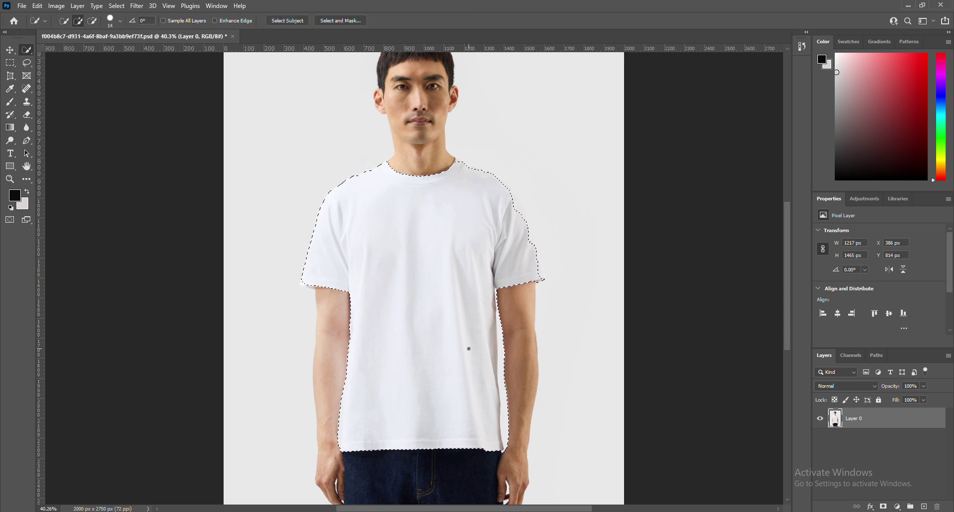
key(alt)
click(458, 161)
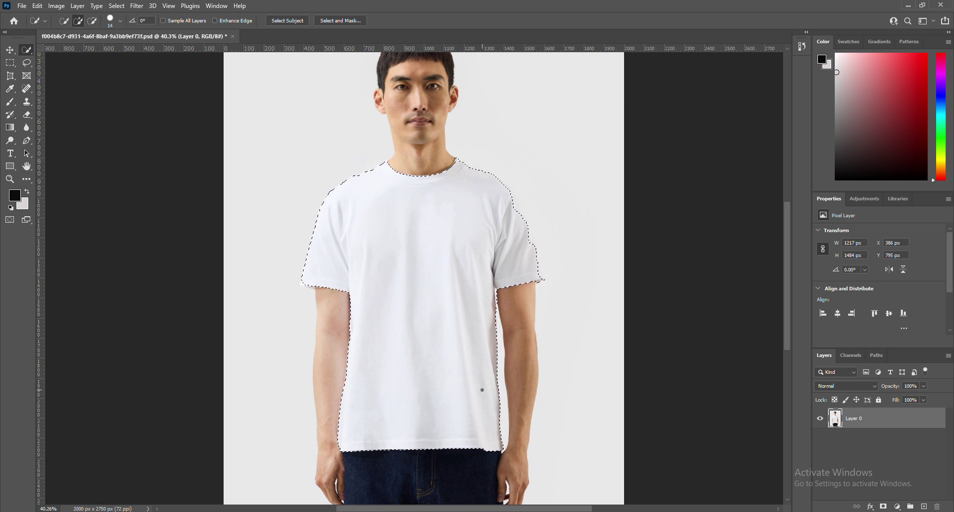
key(alt)
- Copy the selected T-shirt onto its own new layer and check it by toggling the visibility of Layer 0
scroll(481, 392, down, 1)
scroll(480, 394, down, 1)
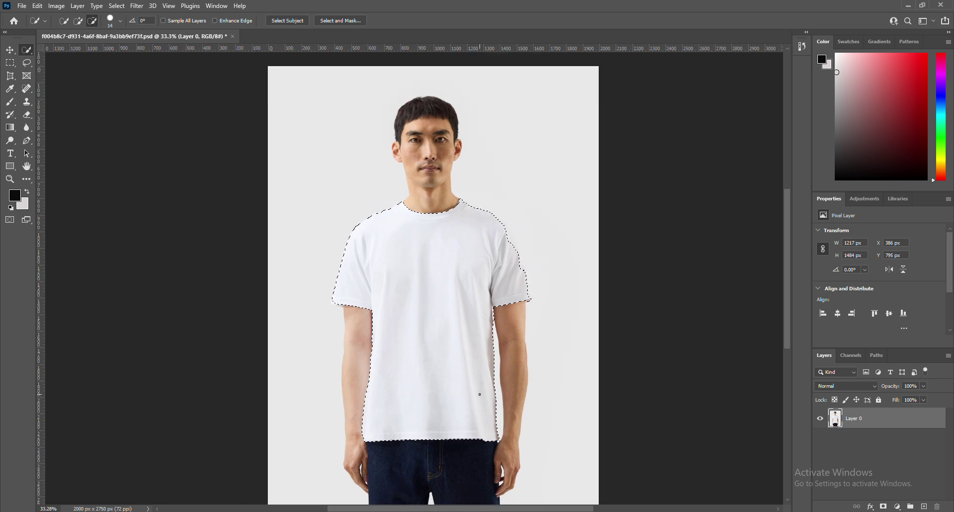
key(ctrl+j)
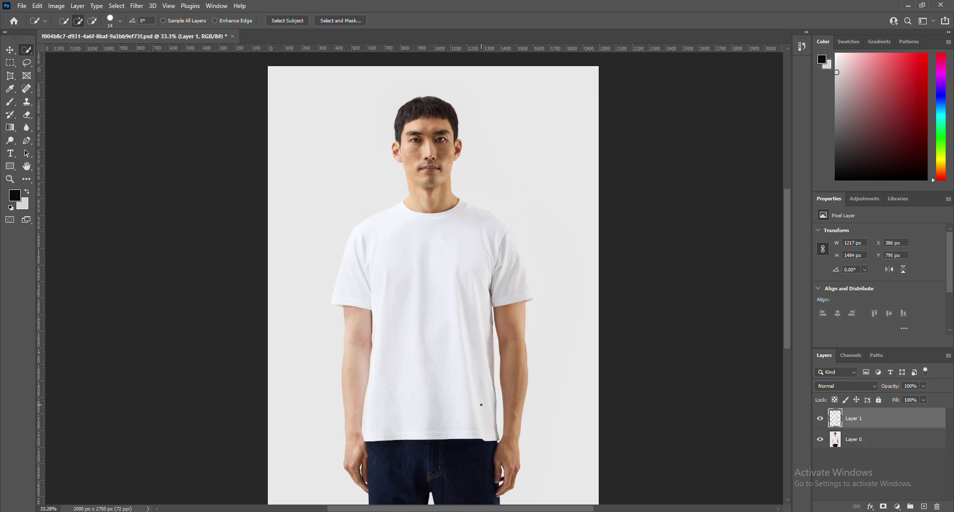
click(820, 439)
click(820, 440)
key(ctrl+t)
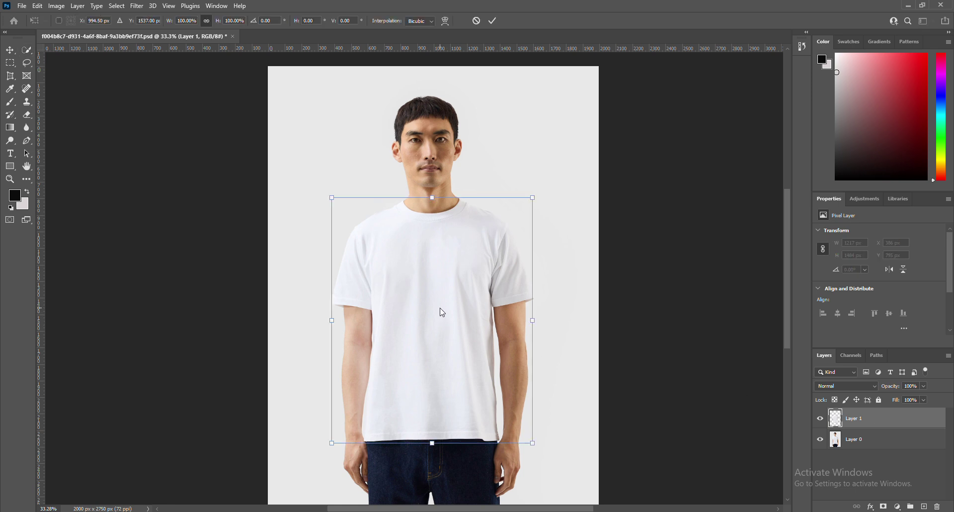
right_click(442, 311)
key(Escape)
key(Return)
key(w)
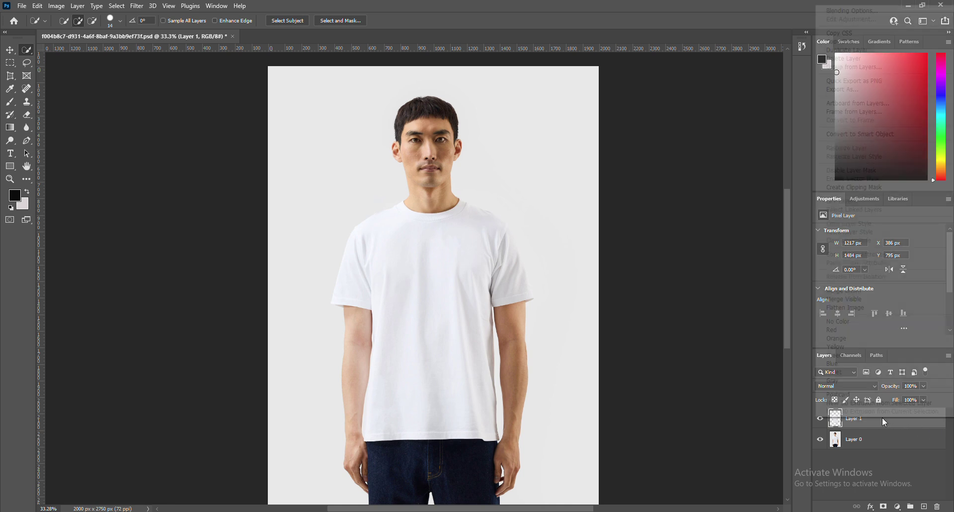
- Convert the T-shirt layer, Layer 1, to a smart object
right_click(883, 419)
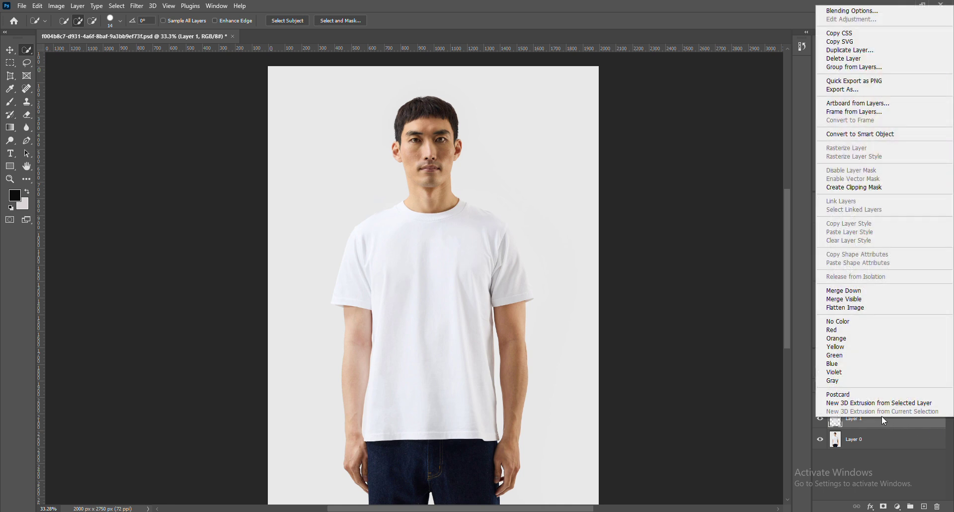
click(869, 135)
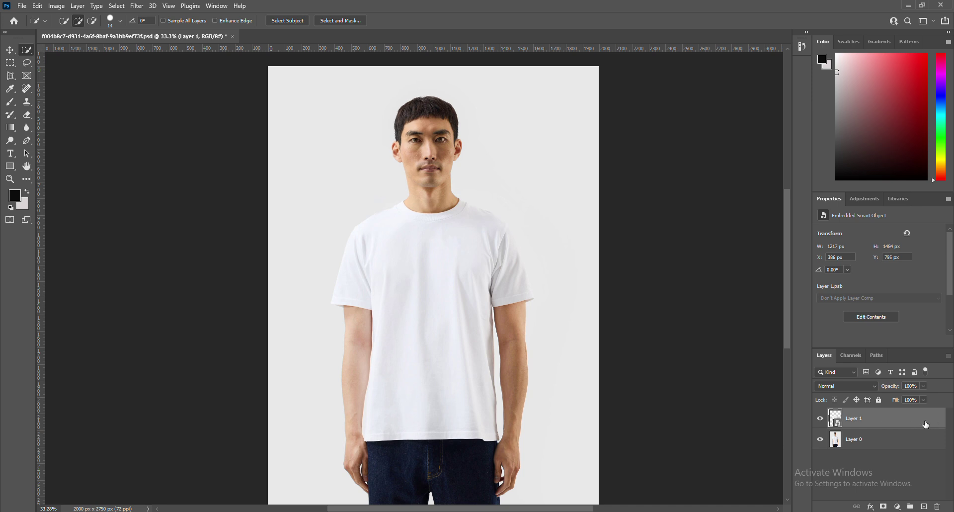
- Save the document as a Photoshop file named sk in the Compressed folder
click(26, 8)
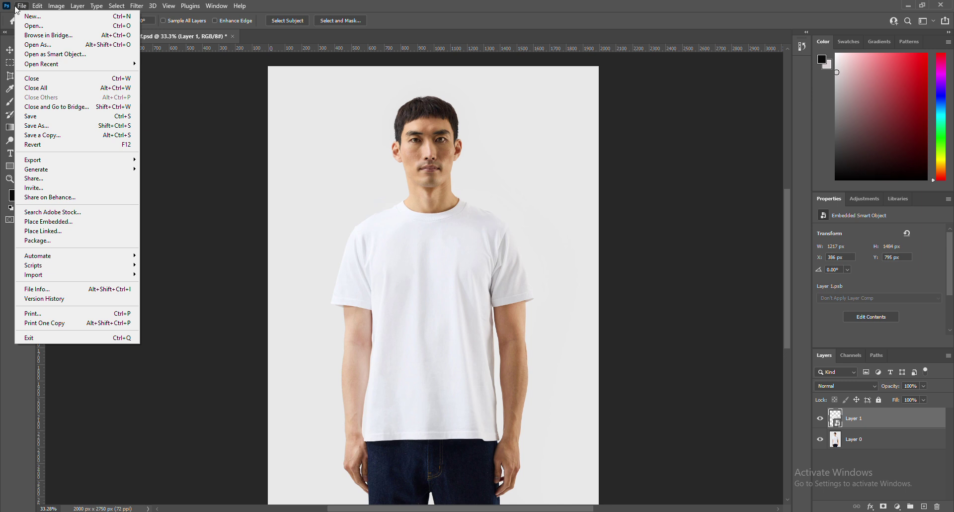
click(68, 124)
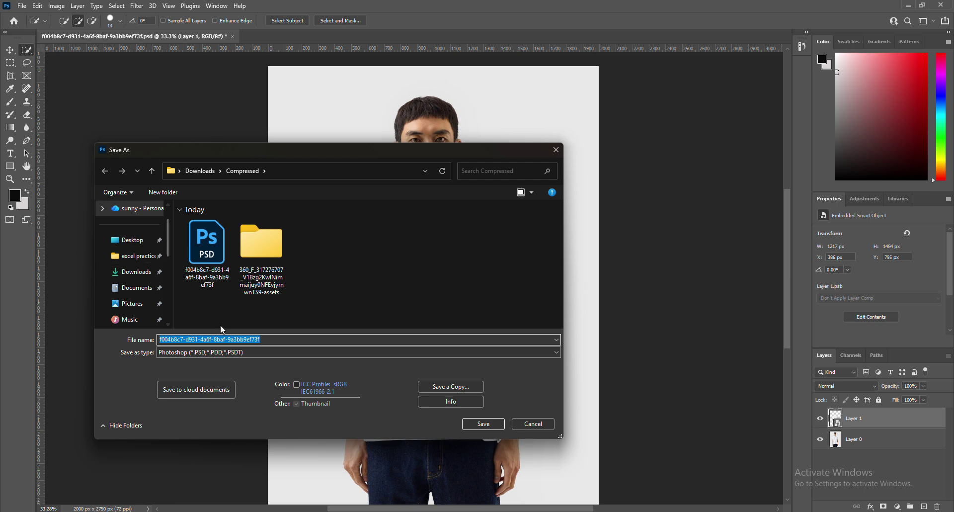
text(s)
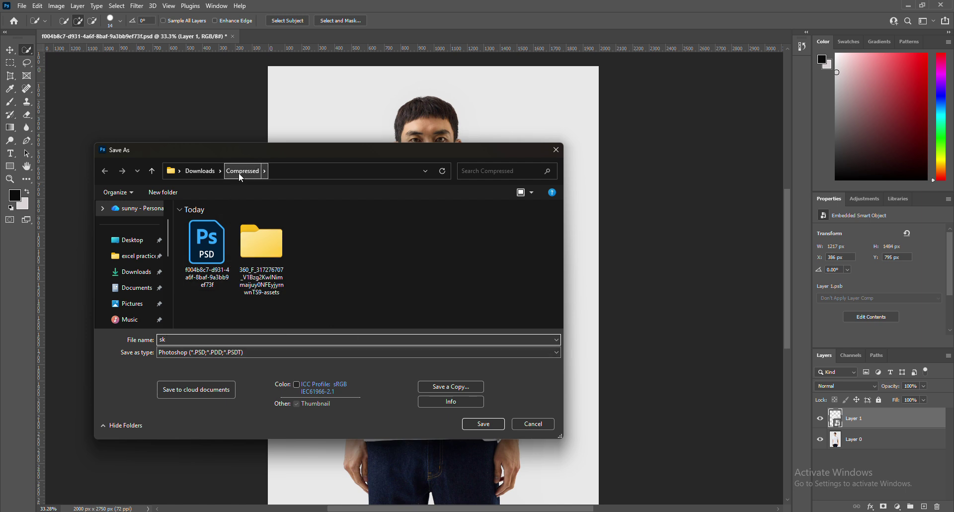
text(k)
click(484, 424)
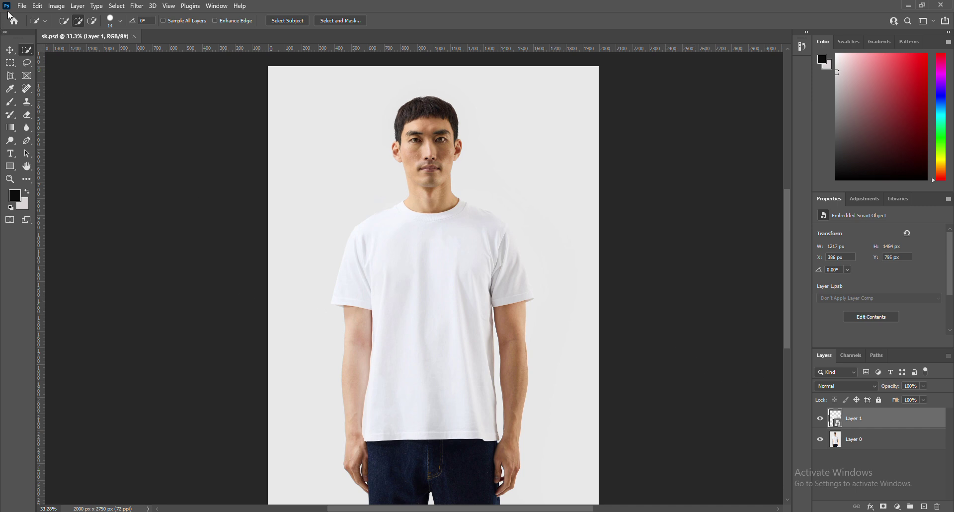
- Place the Pikachu JPG image from the Compressed folder as an embedded object above the T-shirt layer
click(22, 6)
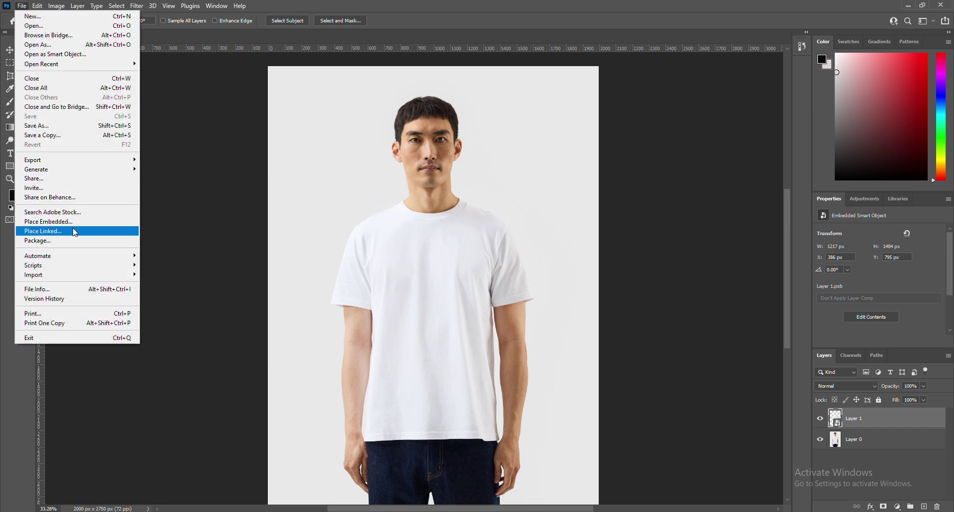
click(223, 176)
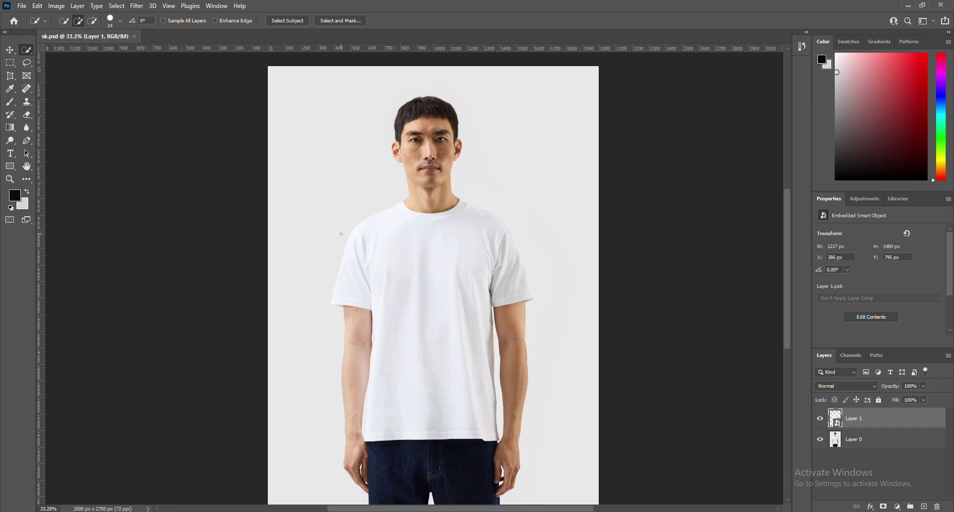
click(21, 6)
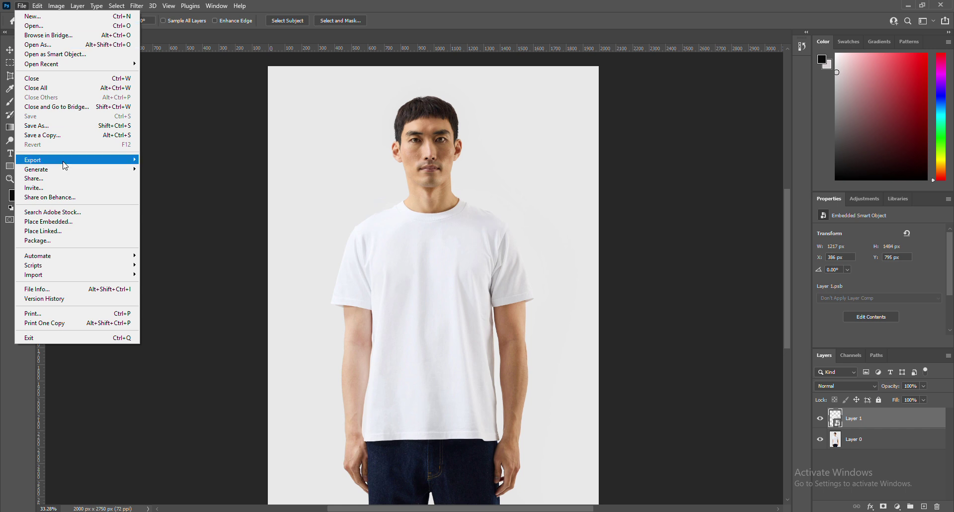
click(77, 222)
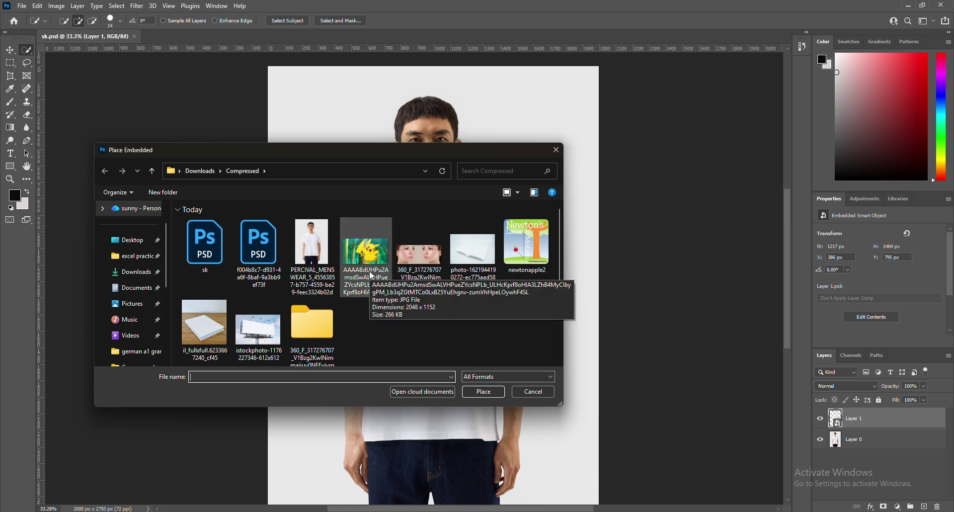
double_click(372, 274)
- Stretch and position the Pikachu image to about 2025 x 1535 px so it covers the whole T-shirt, and apply the transform
mouse_move(464, 354)
mouse_down()
mouse_move(465, 376)
mouse_move(465, 367)
mouse_up()
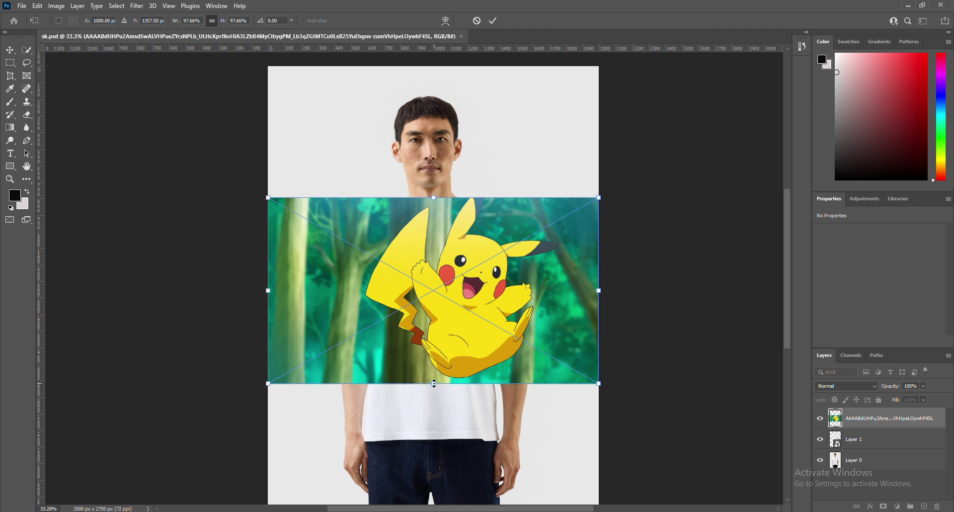
drag(434, 383, 435, 449)
mouse_move(268, 198)
mouse_down()
mouse_move(354, 251)
mouse_move(254, 209)
mouse_up()
drag(436, 204, 432, 238)
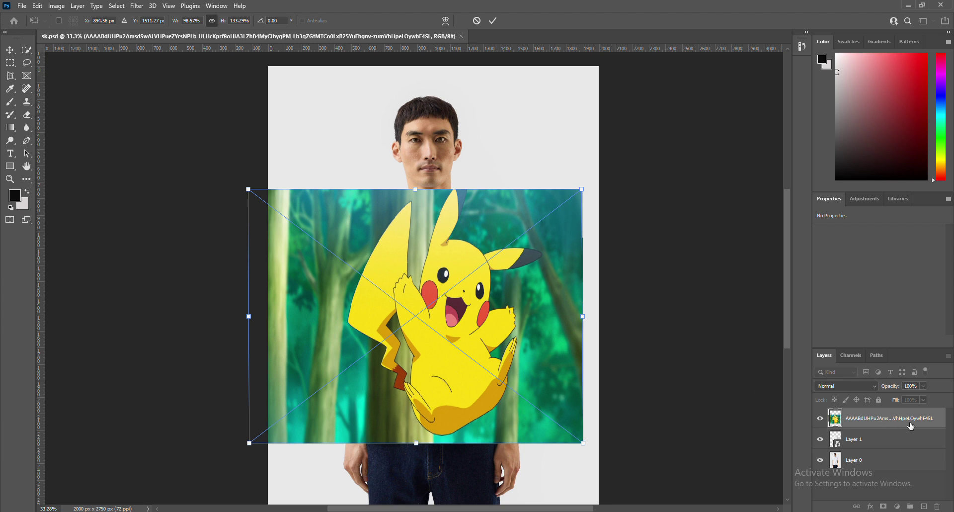
key(Return)
key(w)
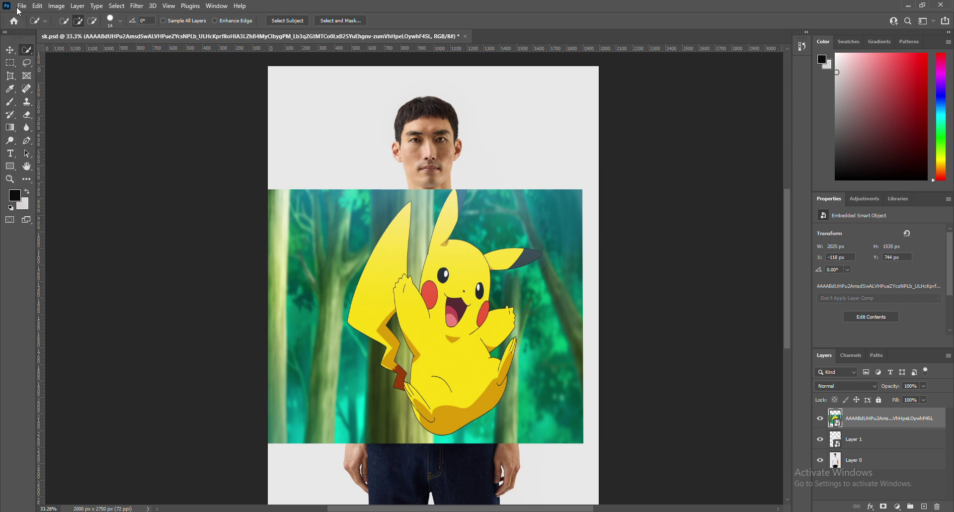
- Clip the Pikachu layer to the T-shirt layer, Layer 1, with a clipping mask
right_click(916, 423)
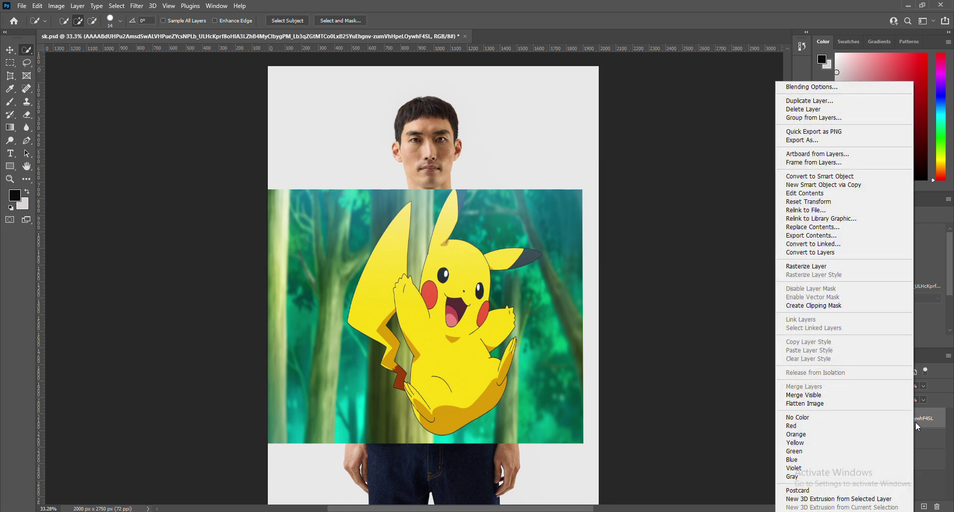
click(923, 426)
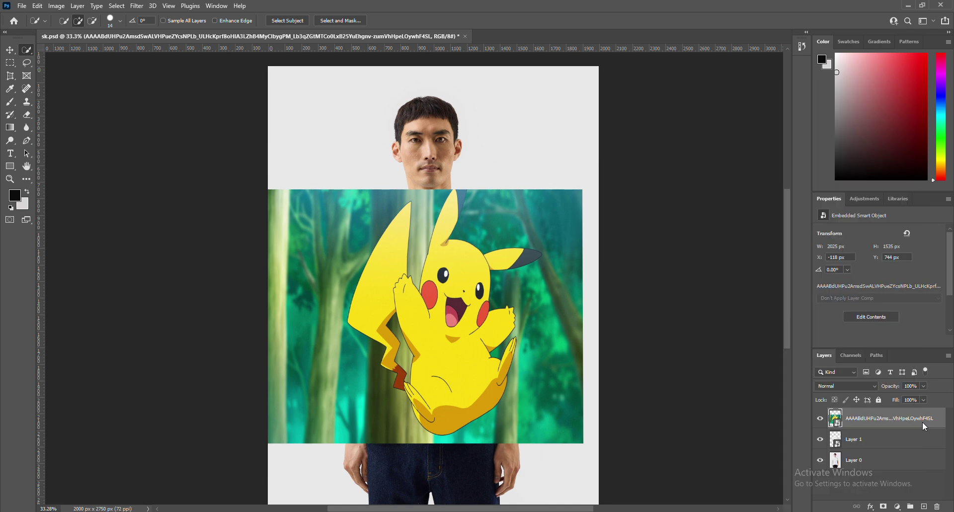
right_click(923, 423)
click(923, 424)
right_click(912, 420)
click(911, 419)
right_click(911, 419)
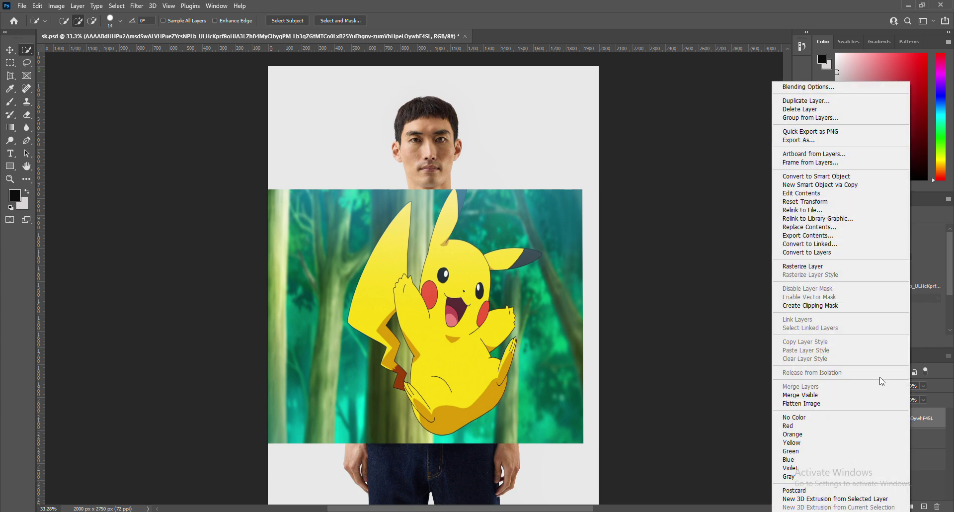
click(837, 309)
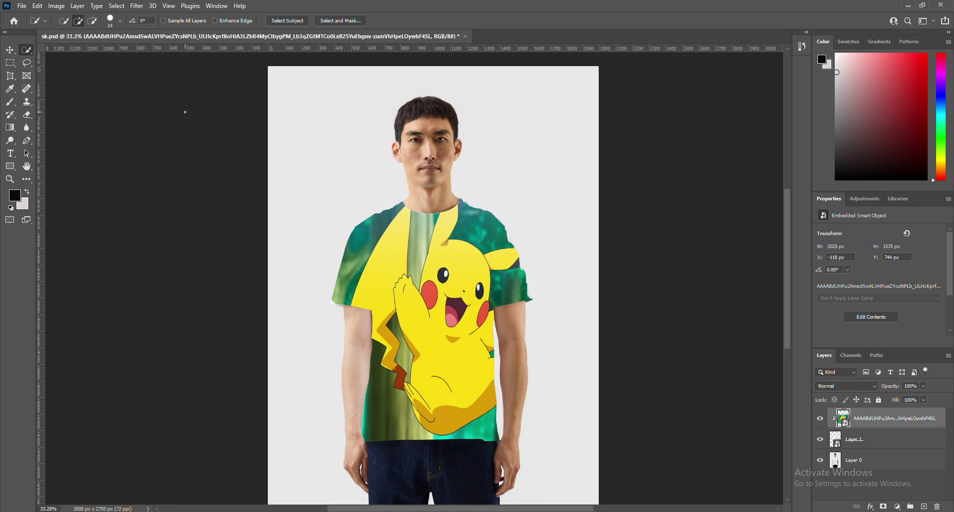
- Apply a Displace filter to the Pikachu layer with horizontal and vertical scale 15, Stretch To Fit and Repeat Edge Pixels, using the sk Photoshop file as displacement map
click(137, 6)
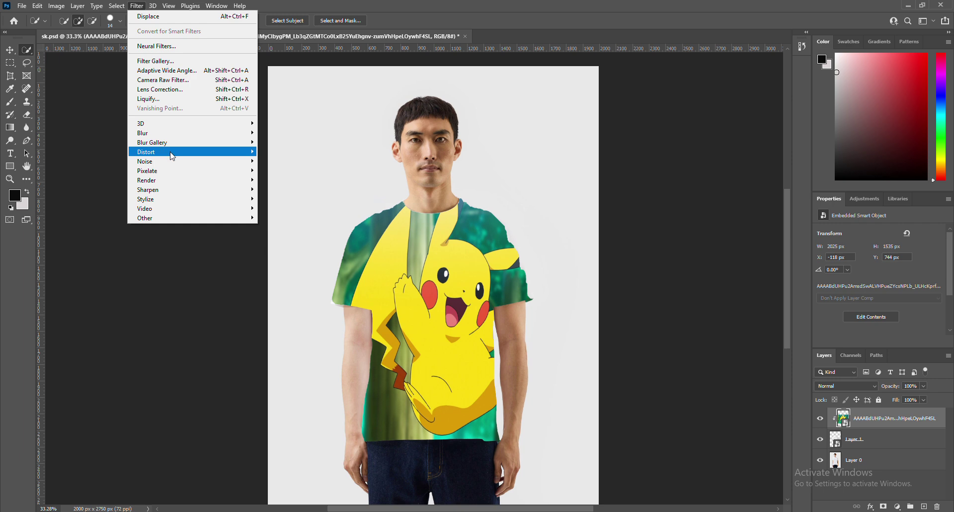
mouse_move(172, 156)
click(276, 151)
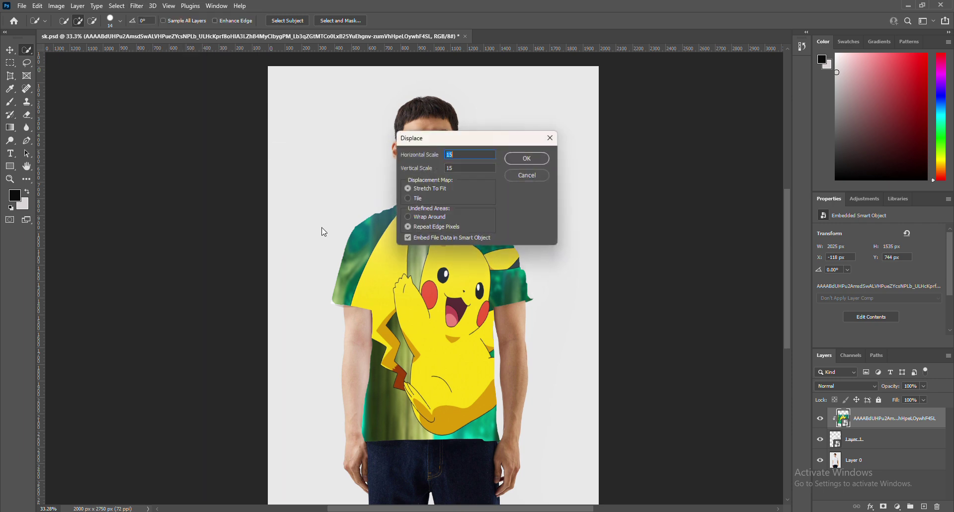
click(458, 168)
click(463, 155)
click(536, 161)
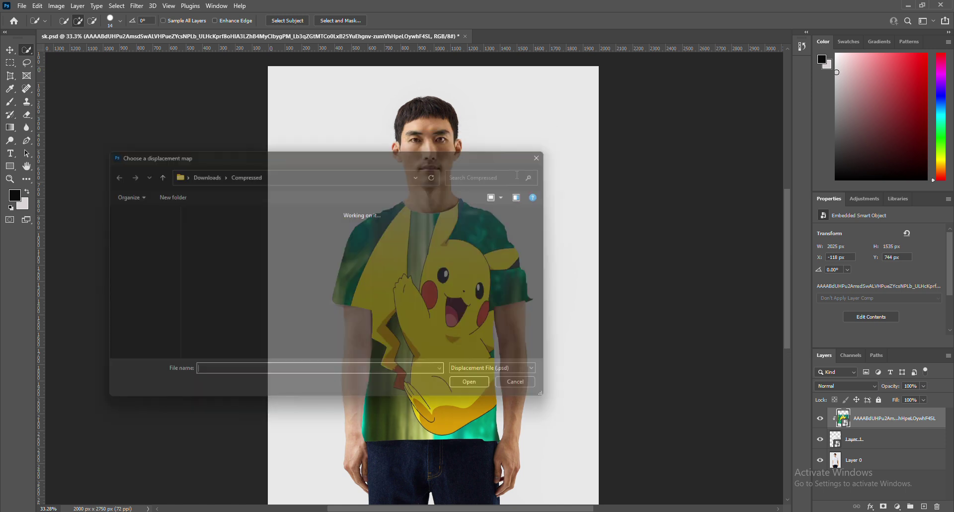
double_click(204, 257)
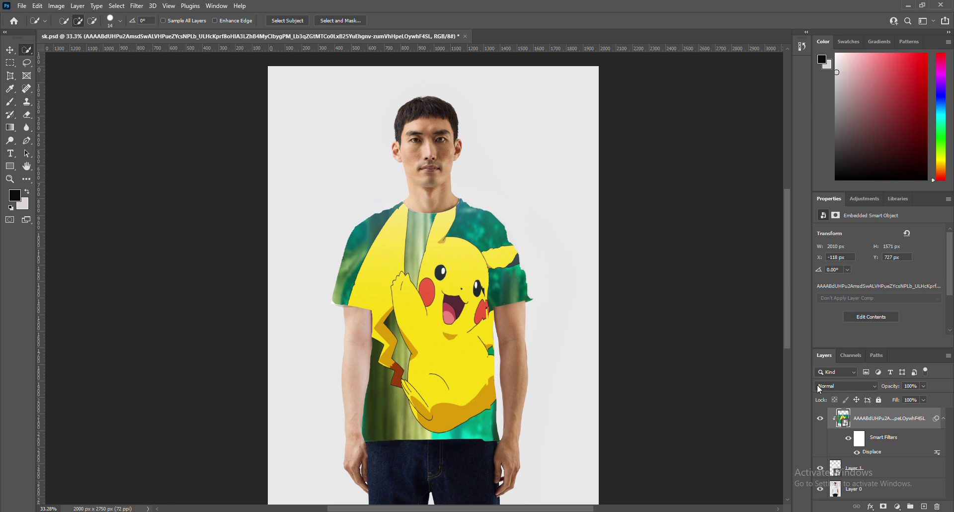
- Blend the Pikachu layer with Linear Burn and split the white Underlying Layer slider of its Gray Blend If range to 236 / 255
click(853, 385)
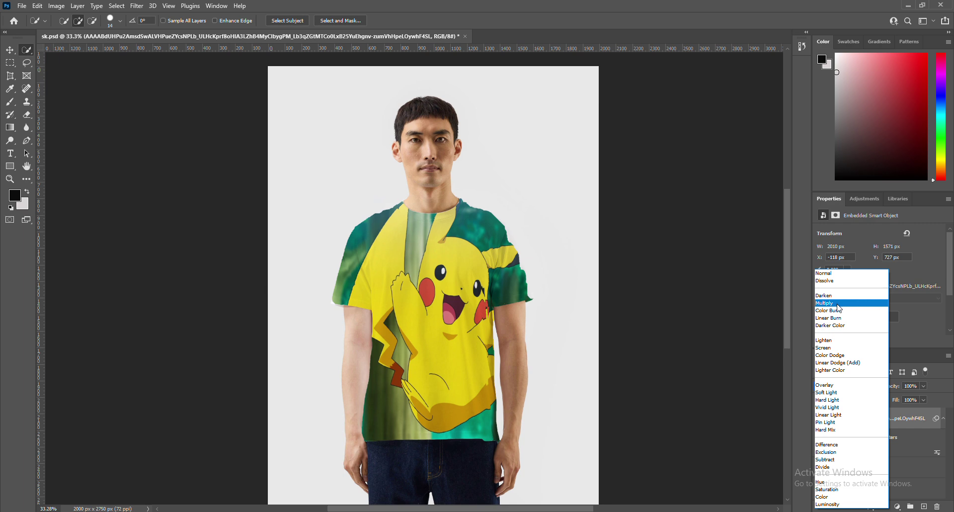
click(839, 319)
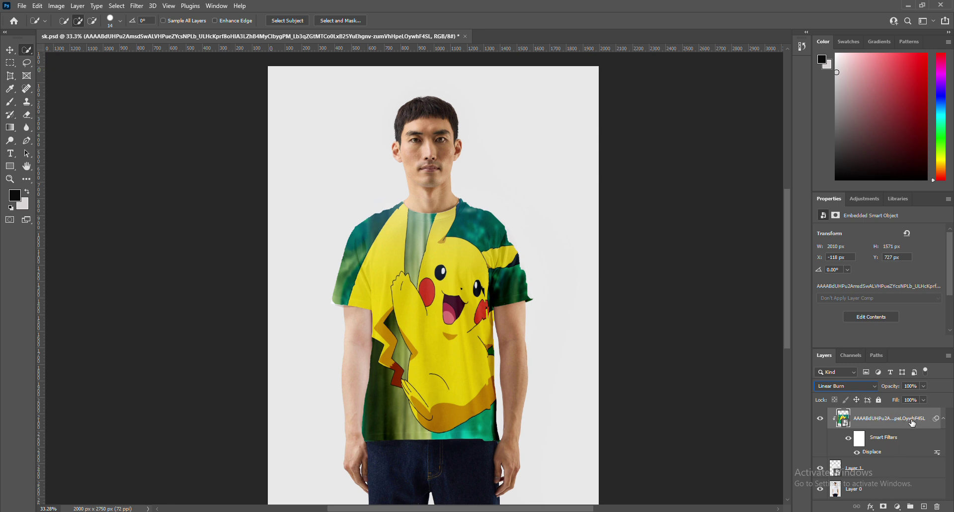
click(871, 507)
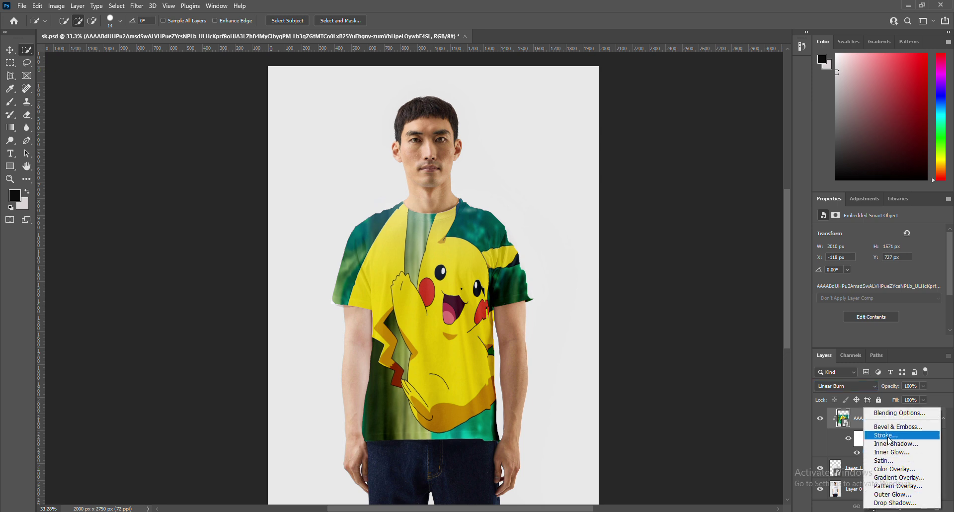
click(891, 414)
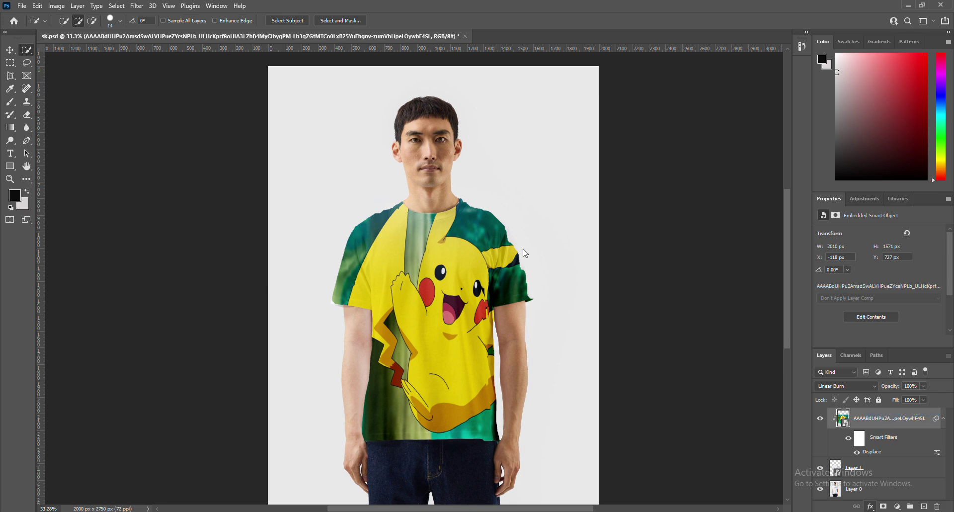
drag(587, 199, 597, 170)
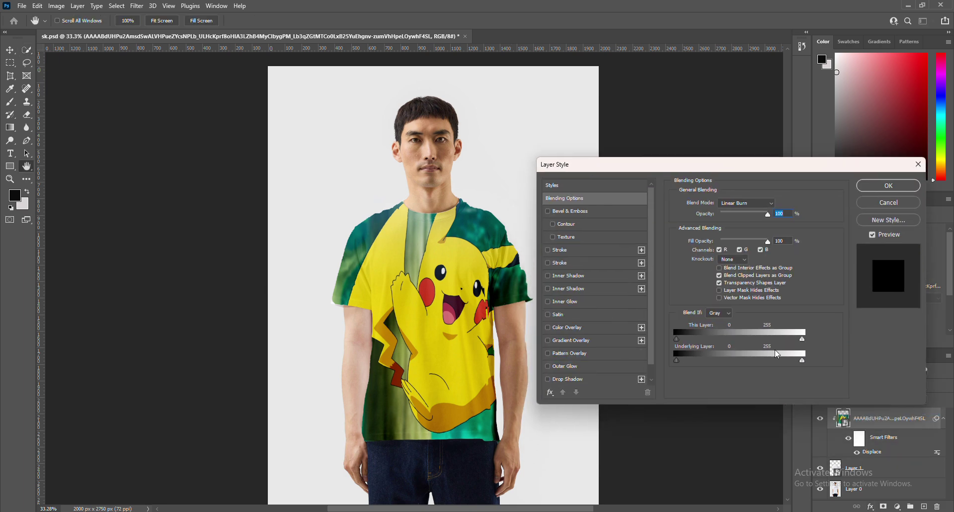
mouse_move(792, 361)
mouse_down()
mouse_move(757, 360)
mouse_move(814, 358)
mouse_move(793, 360)
mouse_move(806, 361)
mouse_up()
mouse_move(800, 360)
mouse_down()
mouse_move(764, 362)
mouse_move(792, 362)
mouse_up()
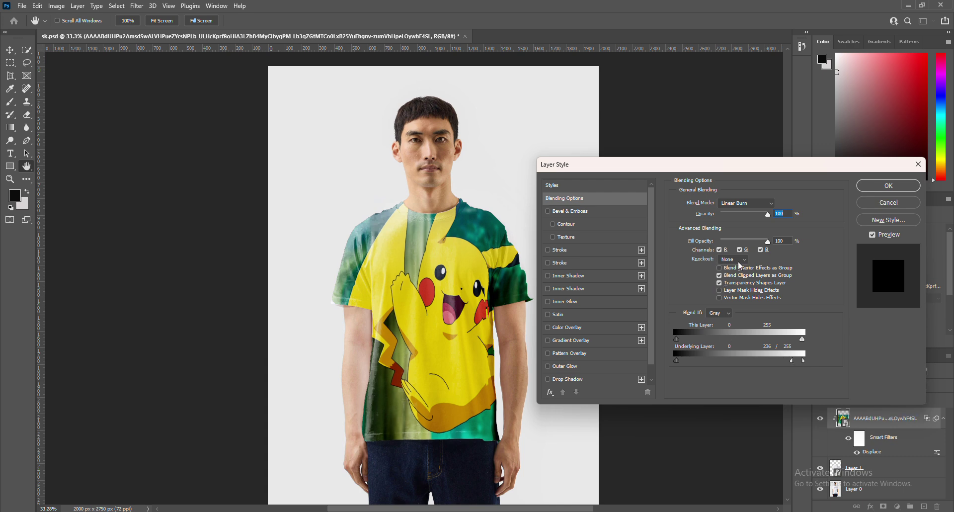
click(889, 186)
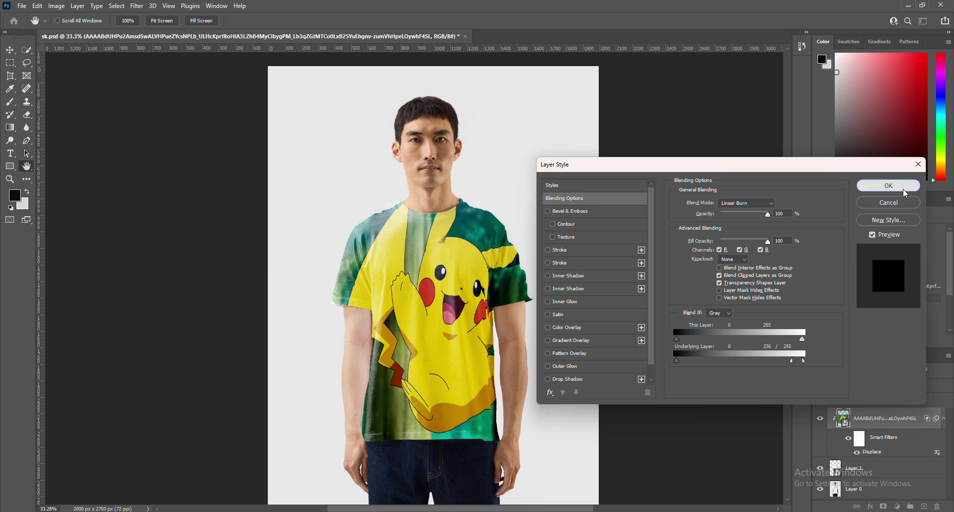
- Lower the Pikachu layer's opacity to 85%
key(w)
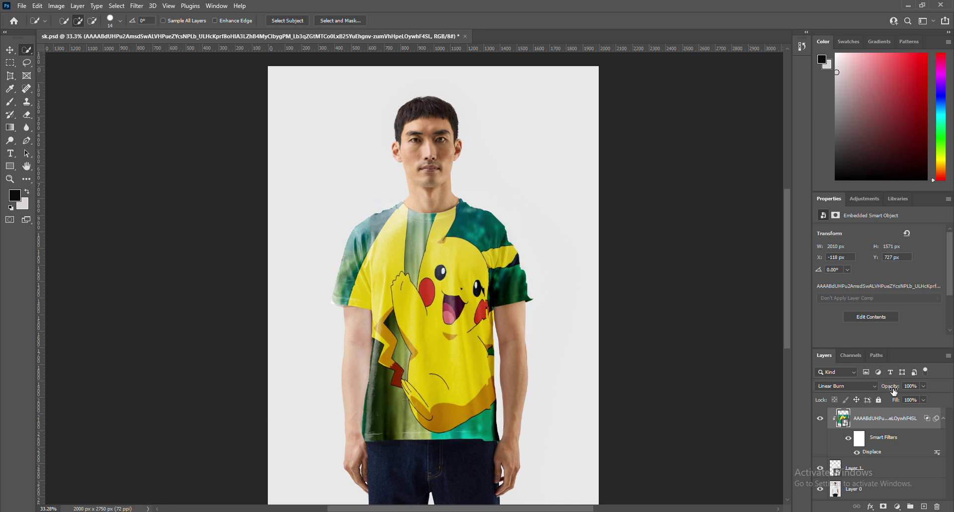
mouse_move(897, 390)
mouse_down()
mouse_move(913, 390)
mouse_move(890, 389)
mouse_up()
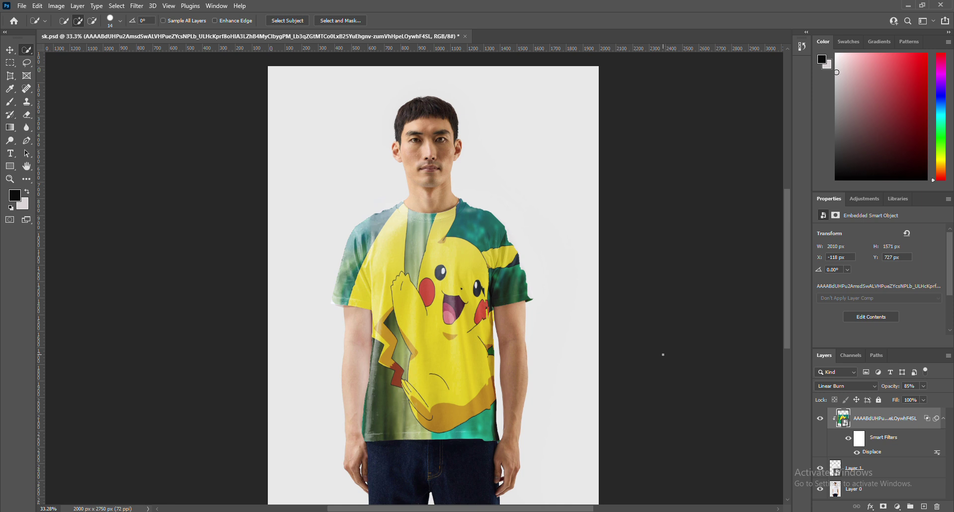
mouse_move(788, 286)
mouse_down()
mouse_move(786, 299)
mouse_move(783, 264)
mouse_move(779, 287)
mouse_up()
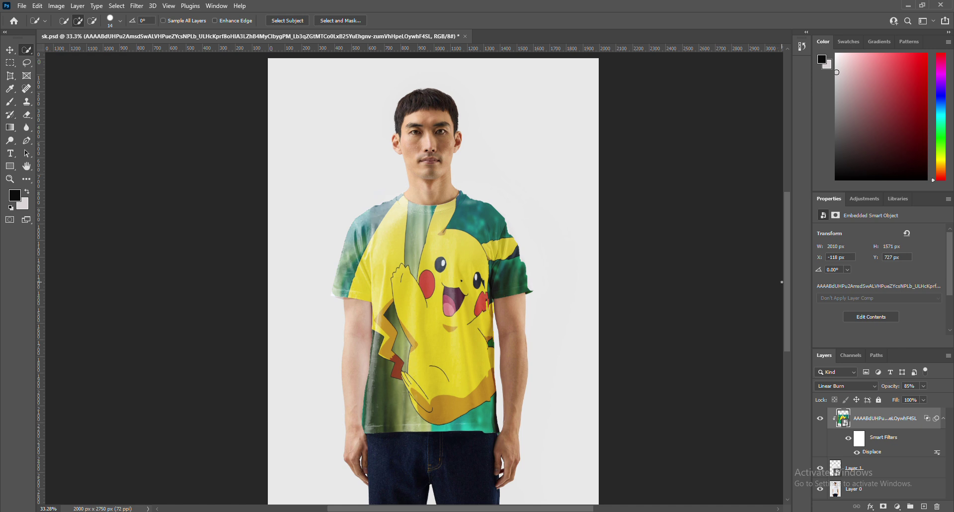
- Examine the Pikachu print on the T-shirt up close and in full view, and review the layer's Linear Burn blend mode
click(10, 50)
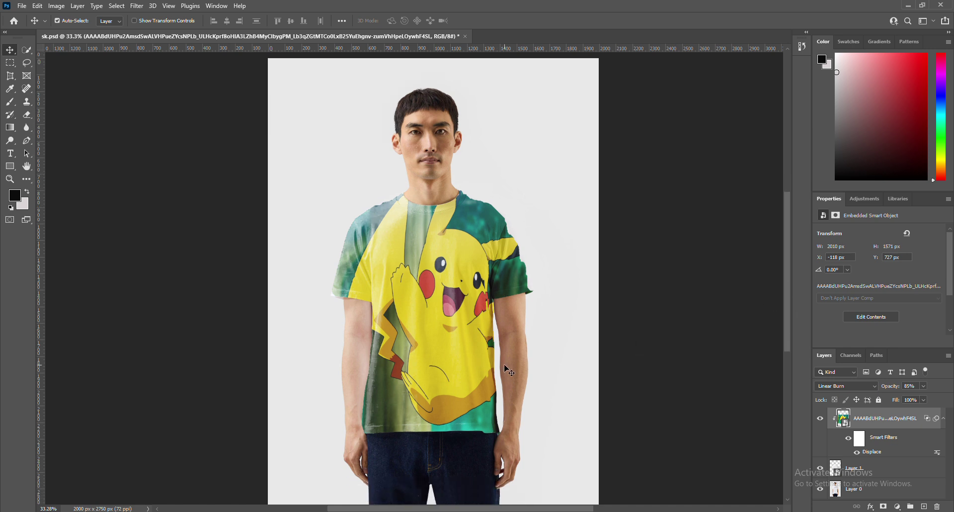
scroll(373, 416, up, 3)
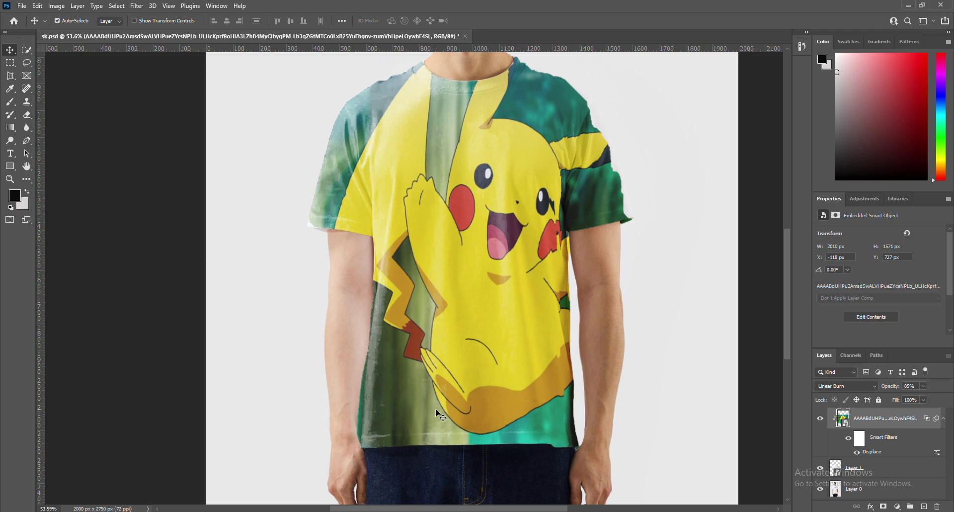
scroll(567, 382, down, 3)
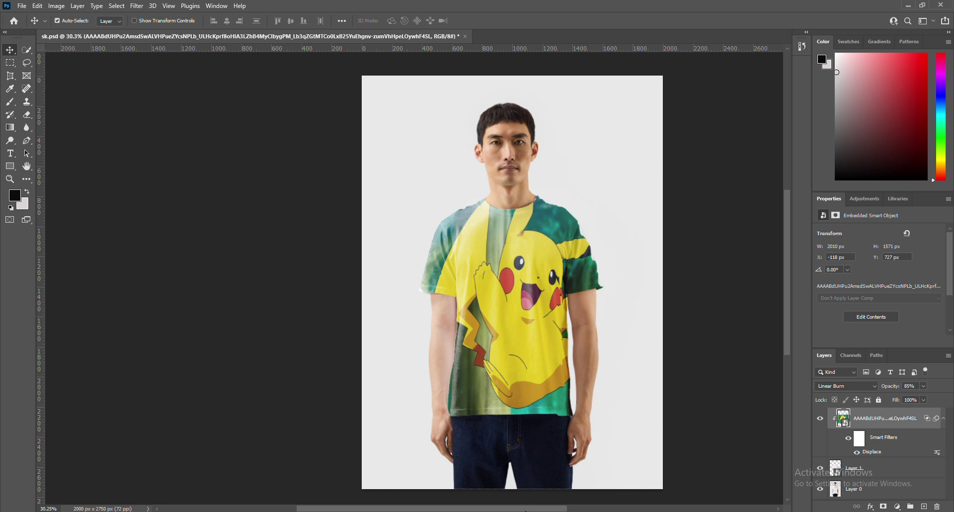
drag(528, 509, 552, 509)
scroll(681, 412, down, 2)
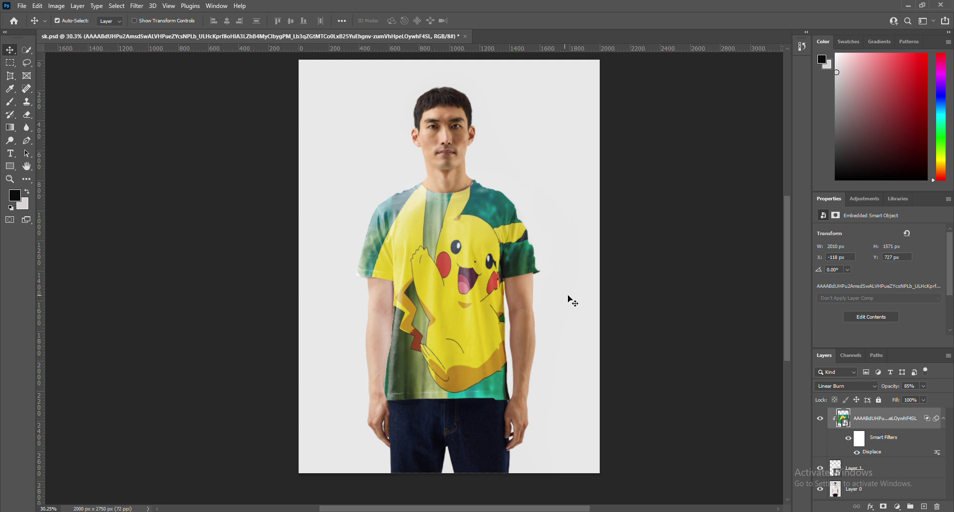
click(849, 386)
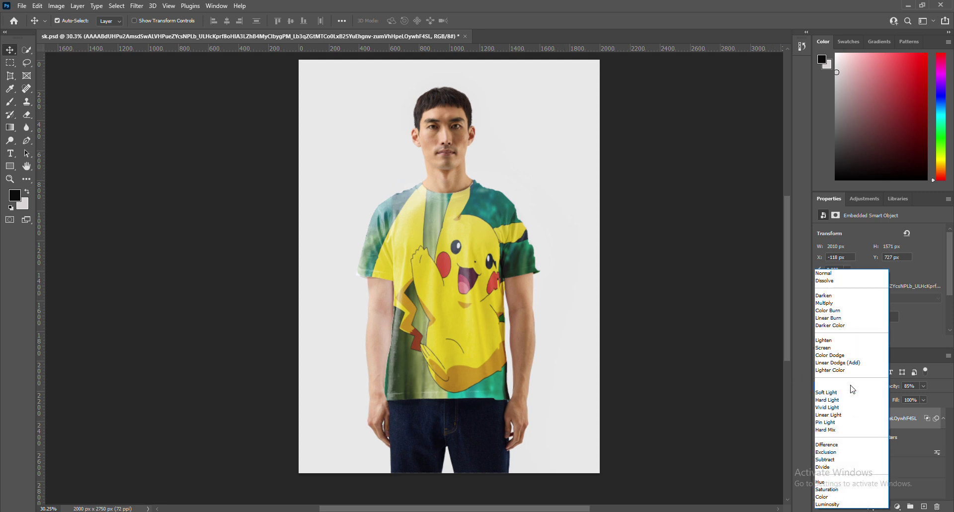
click(830, 318)
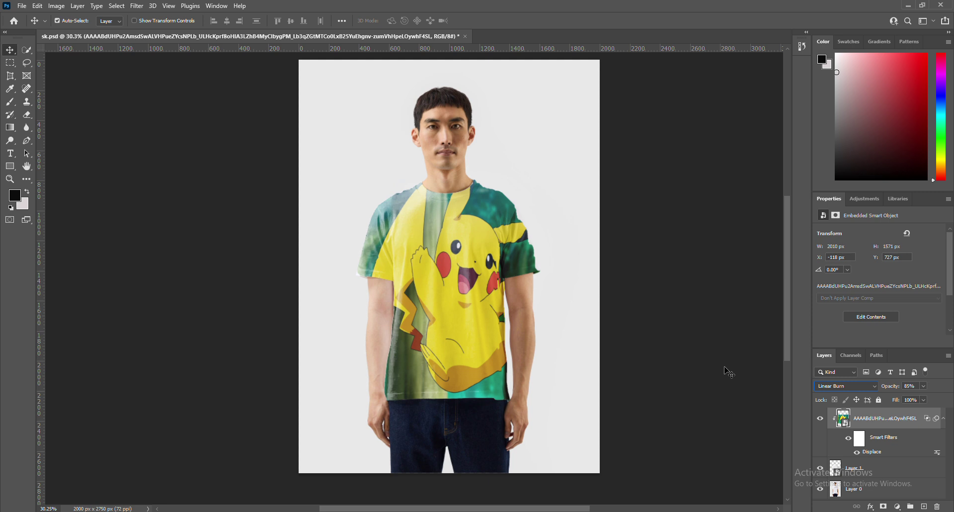
click(841, 386)
click(756, 304)
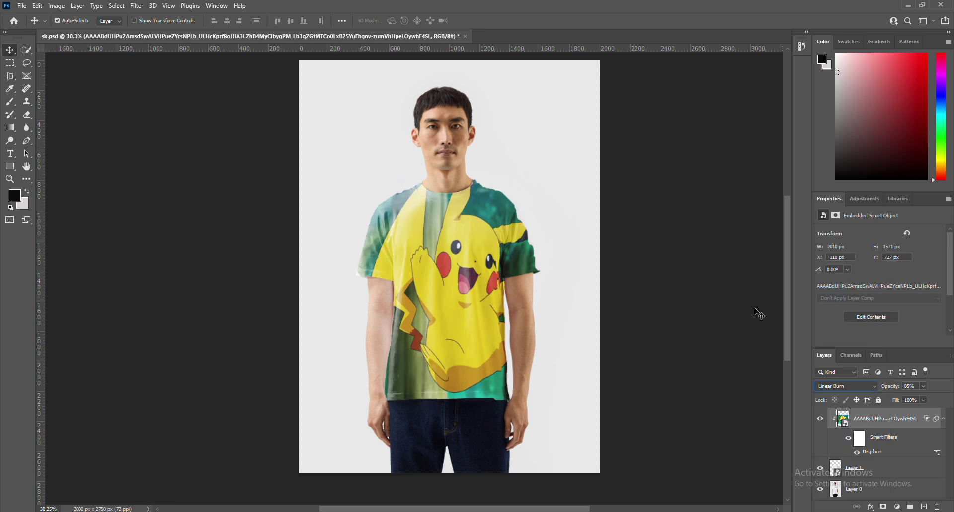